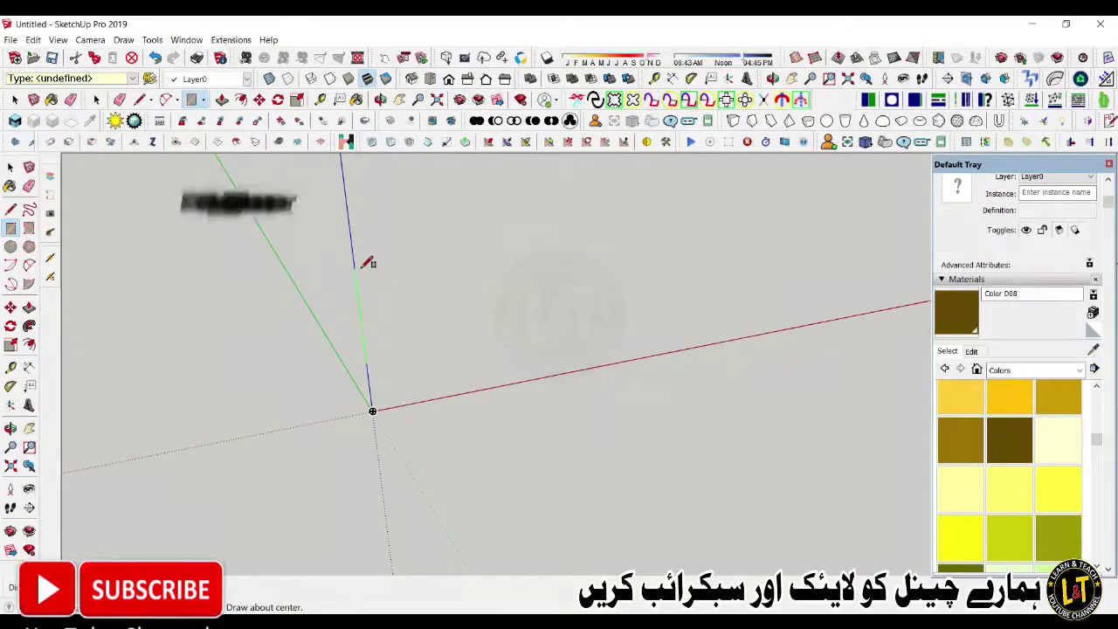
# - Draw a tall vertical rectangle standing on the red axis with its lower corner at the origin
pyautogui.moveTo(409, 253); pyautogui.dragTo(315, 452, button='middle')
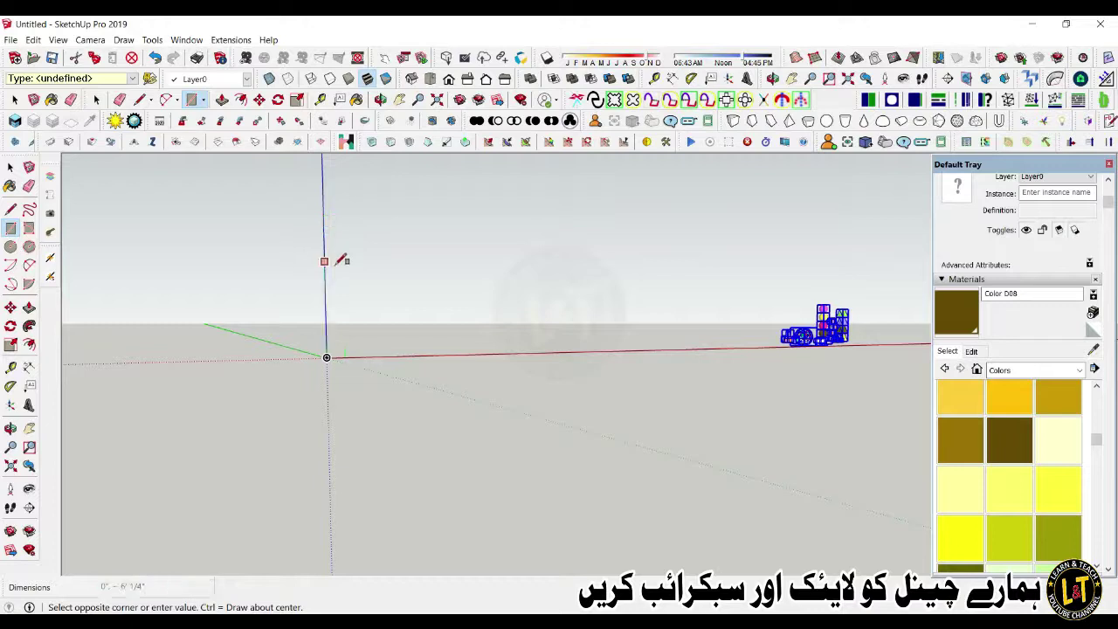
pyautogui.click(353, 285)
pyautogui.moveTo(352, 292); pyautogui.dragTo(319, 469, button='middle')
pyautogui.moveTo(472, 367); pyautogui.dragTo(264, 390, button='middle')
pyautogui.scroll(2, 353, 357)
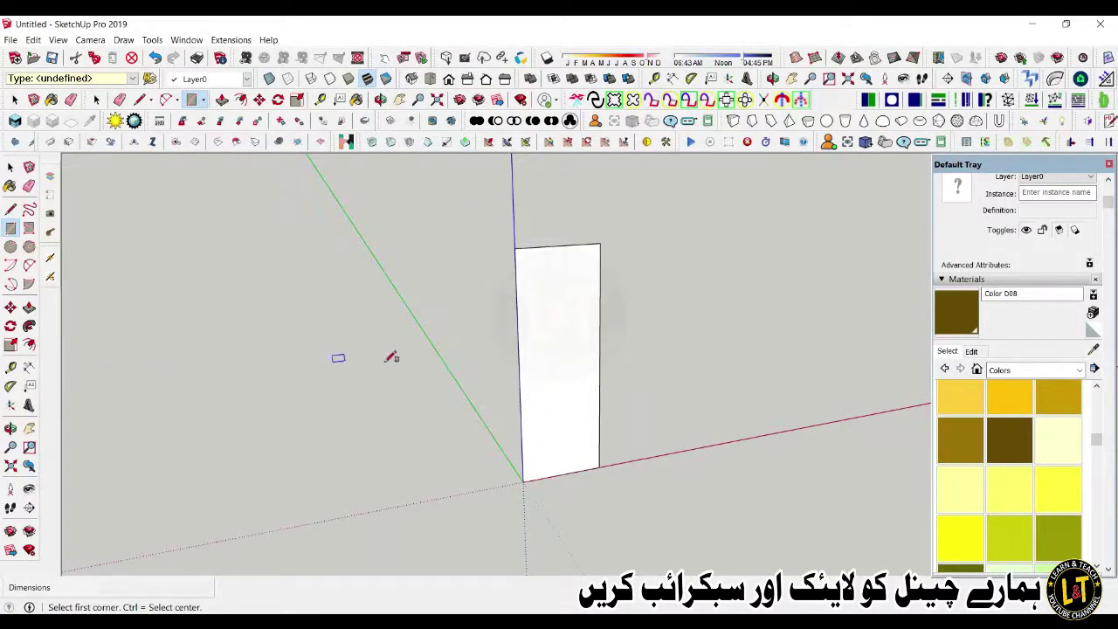
# - Place two vertical guides on the rectangle, one near its outer edge and one about 7 3/8" from the blue axis
pyautogui.click(10, 368)
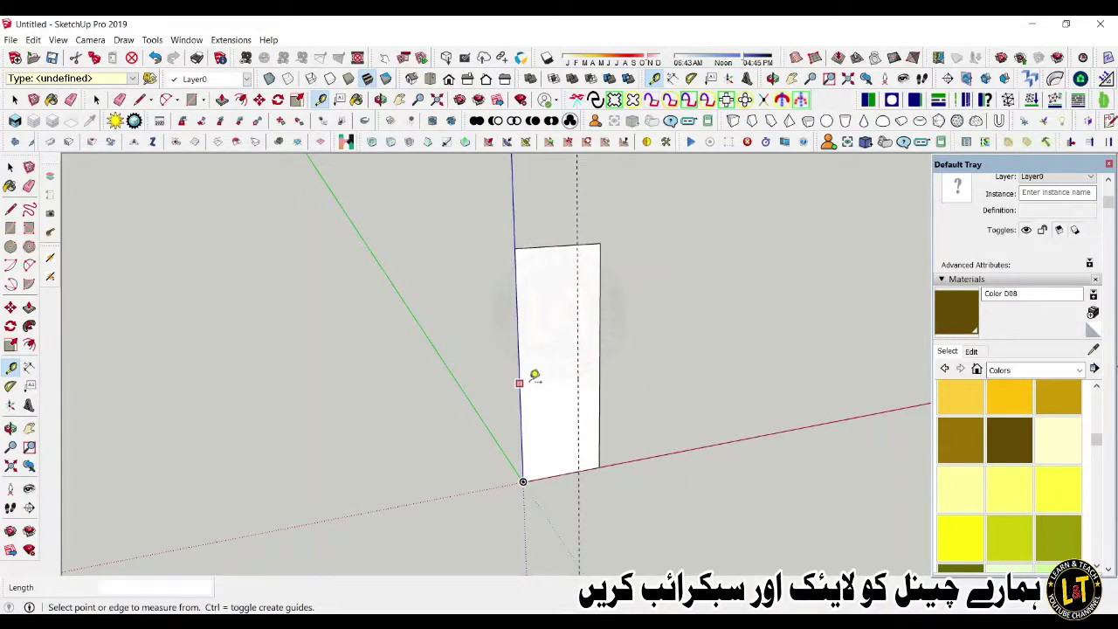
pyautogui.scroll(2, 524, 377)
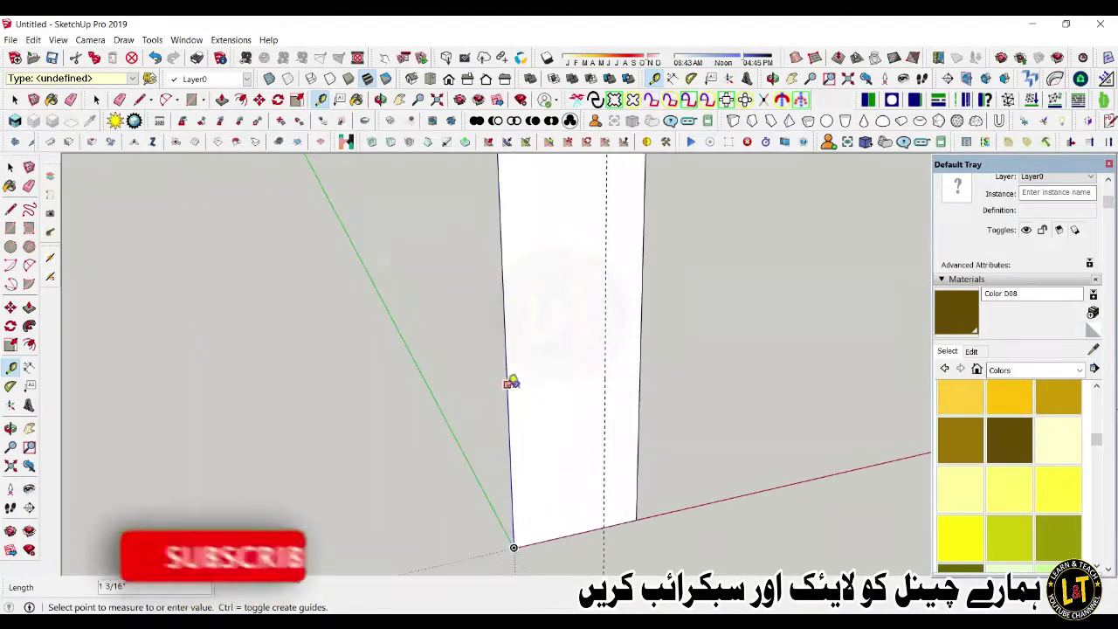
pyautogui.press('space')
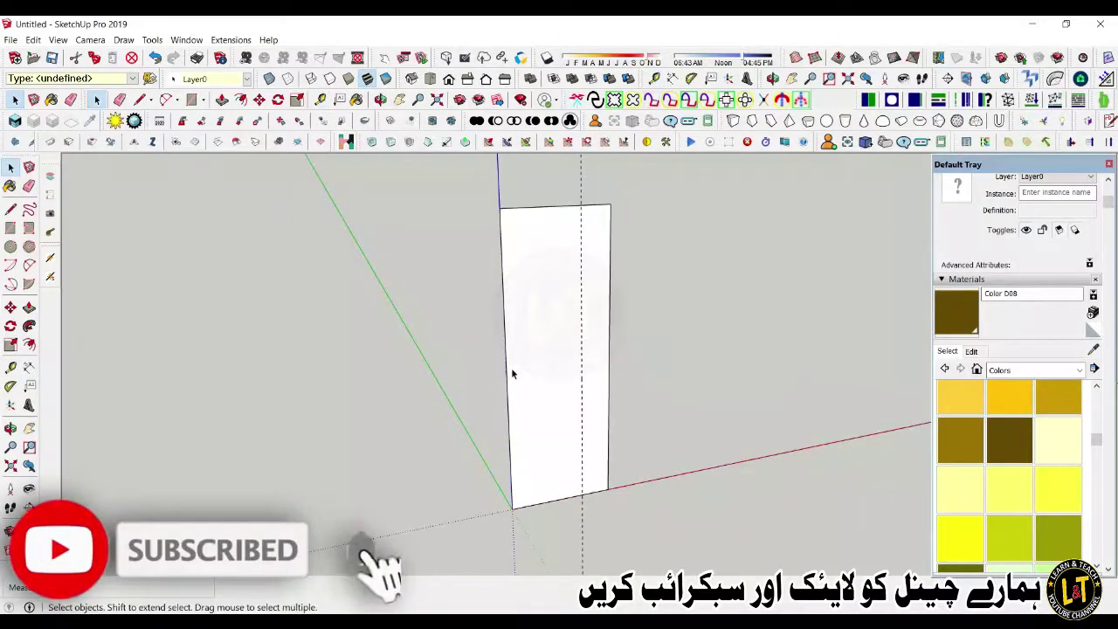
pyautogui.press('t')
pyautogui.click(506, 371)
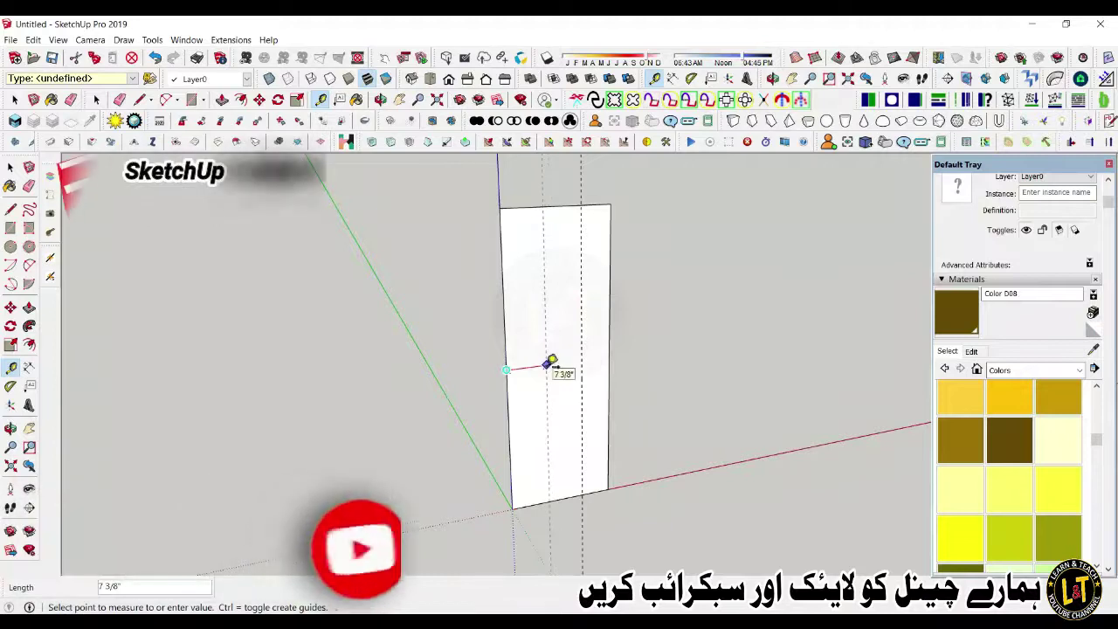
pyautogui.click(548, 368)
pyautogui.moveTo(549, 368); pyautogui.dragTo(501, 324, button='middle')
# - Place two horizontal guides on the rectangle, one just below its upper edge and one just above its base
pyautogui.click(558, 207)
pyautogui.click(560, 239)
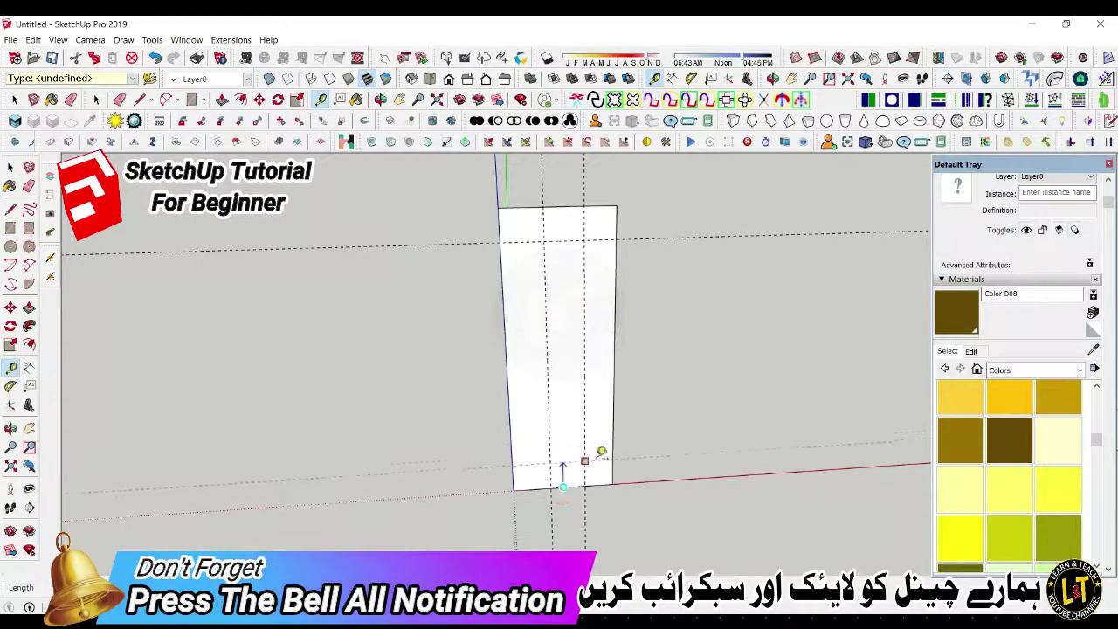
pyautogui.scroll(2, 601, 454)
pyautogui.scroll(-2, 599, 456)
# - Draw outward half-circle arcs between the guide intersections at both ends of the rectangle, with a bulge of about 3 7/16"
pyautogui.press('a')
pyautogui.click(540, 230)
pyautogui.click(583, 228)
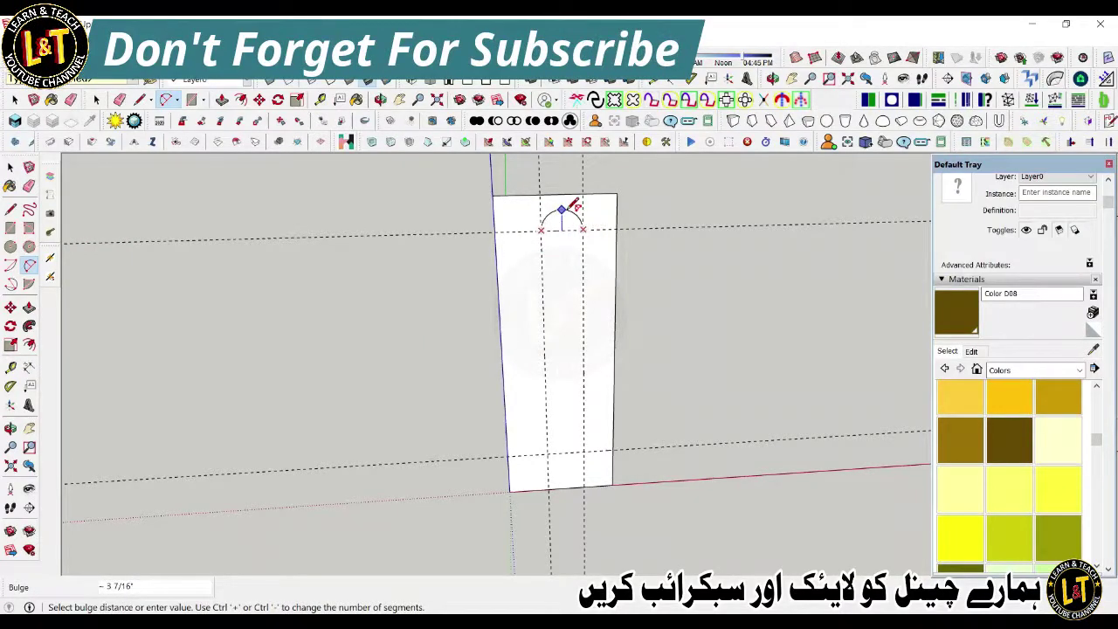
pyautogui.click(568, 209)
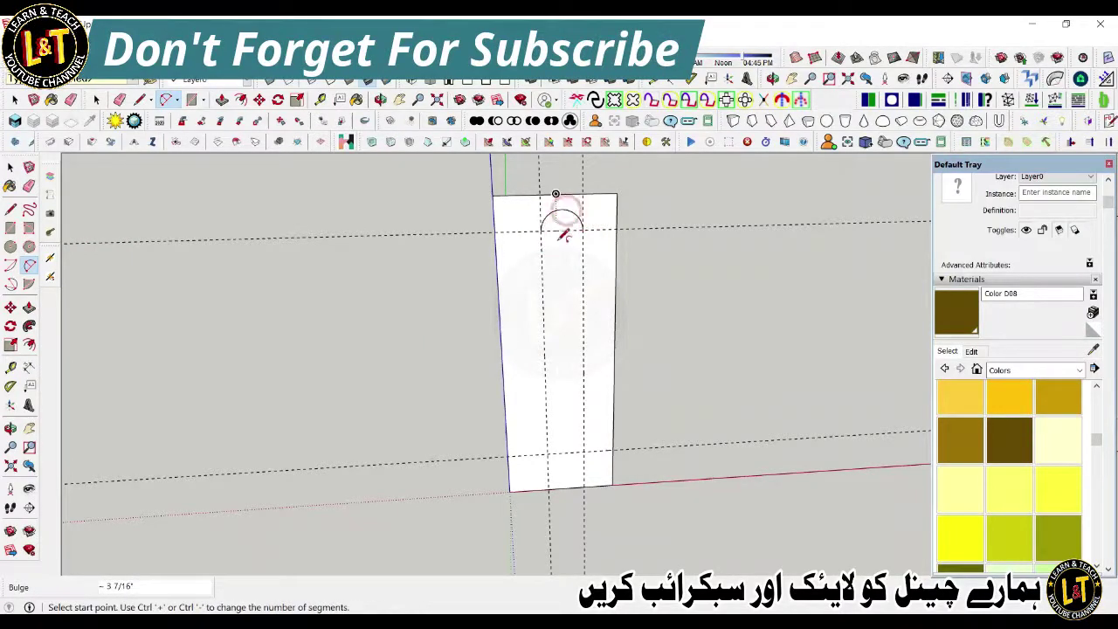
pyautogui.click(548, 452)
pyautogui.click(584, 452)
pyautogui.click(580, 464)
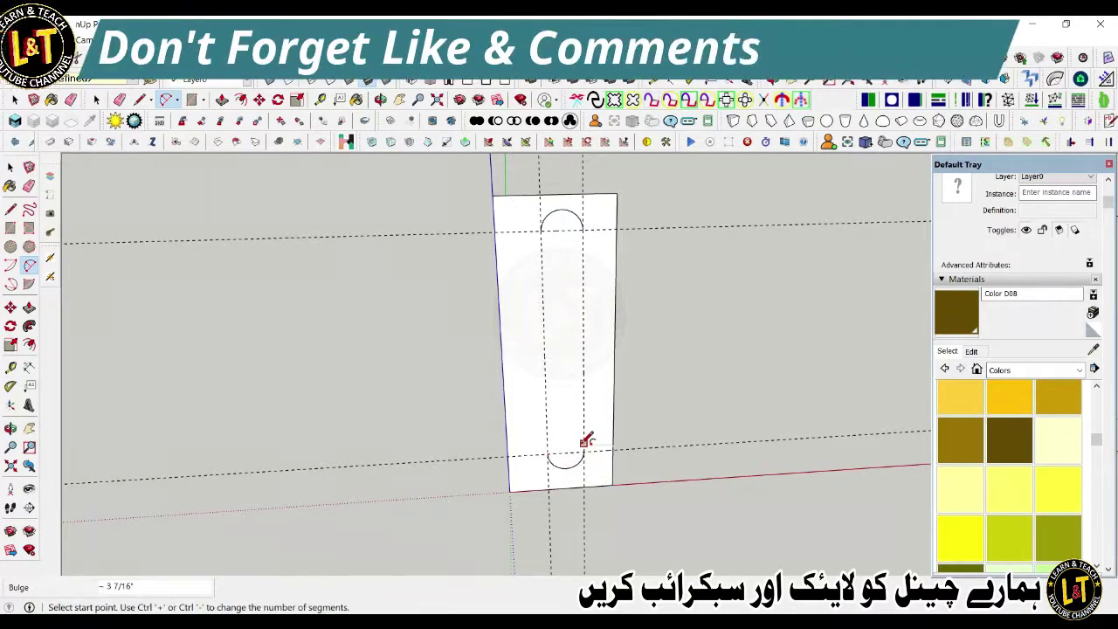
# - Connect the end arcs with two long outward-bulging side arcs, giving the one nearer the blue axis a bulge of about 2 5/16"
pyautogui.click(583, 228)
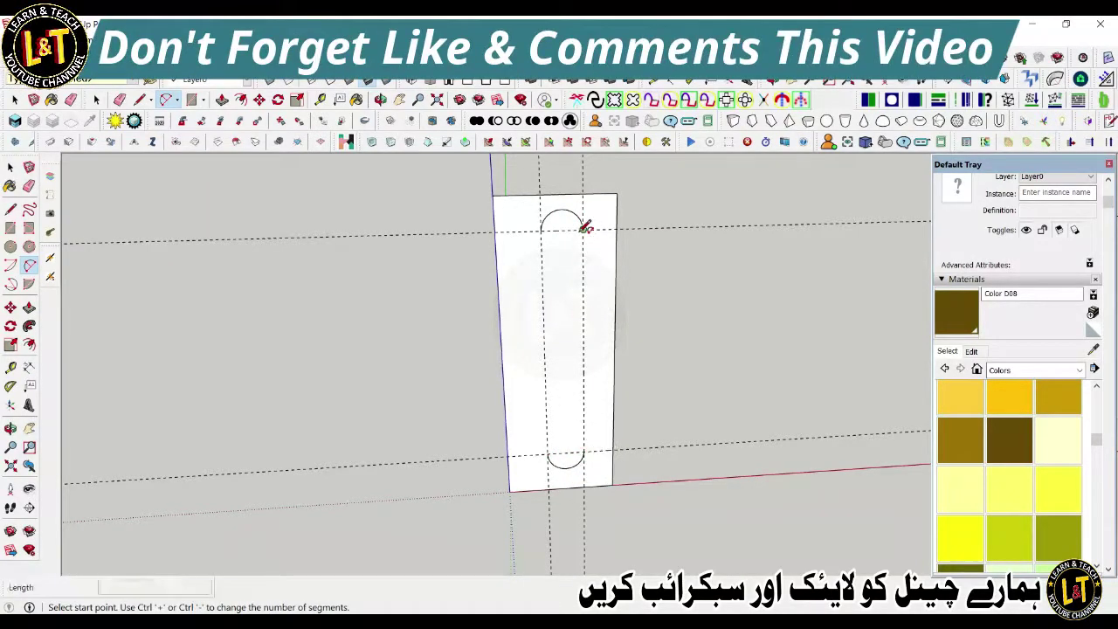
pyautogui.click(583, 452)
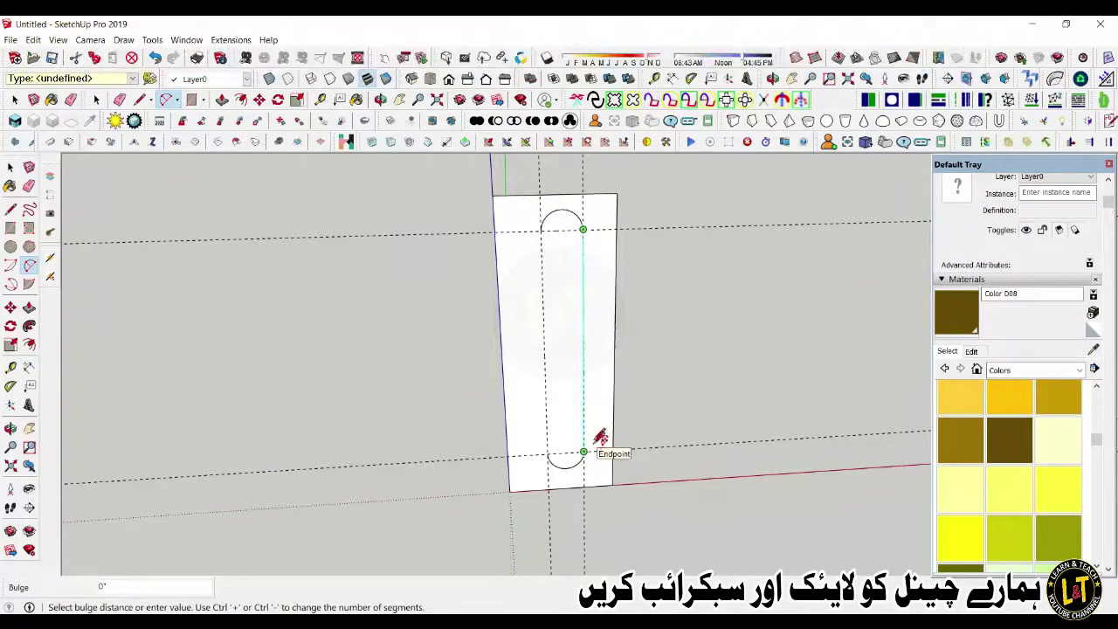
pyautogui.scroll(2, 601, 428)
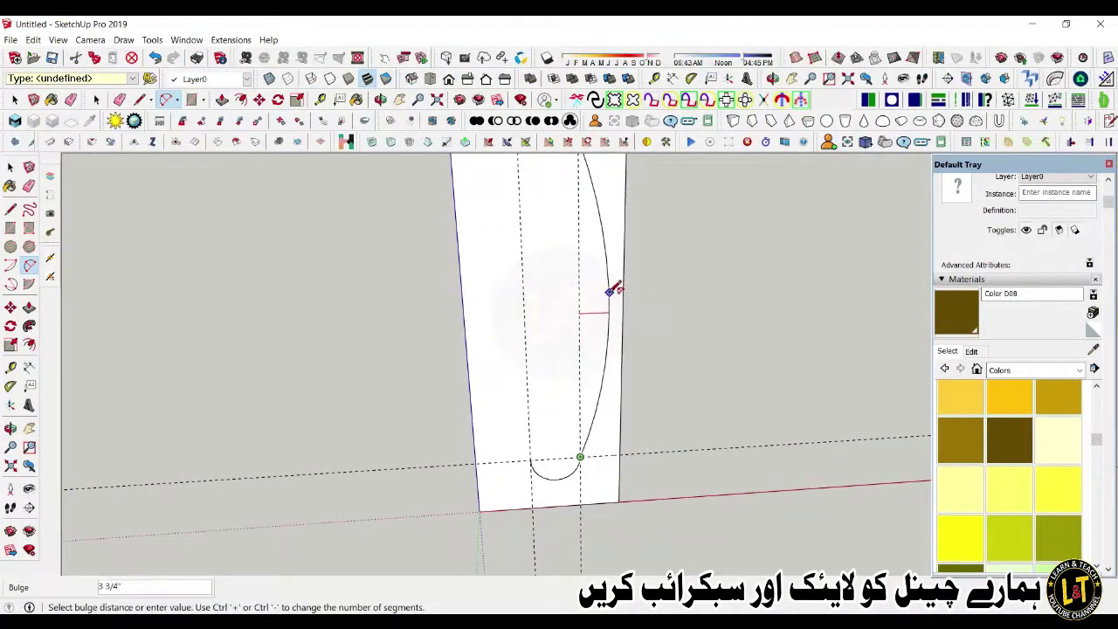
pyautogui.scroll(-2, 611, 291)
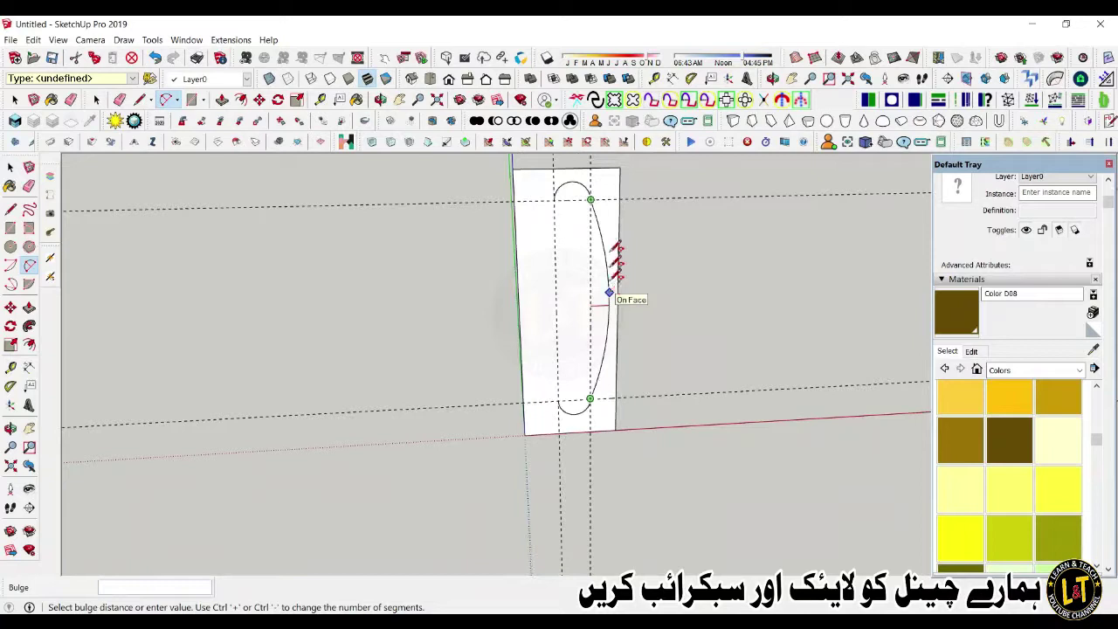
pyautogui.click(601, 197)
pyautogui.click(554, 200)
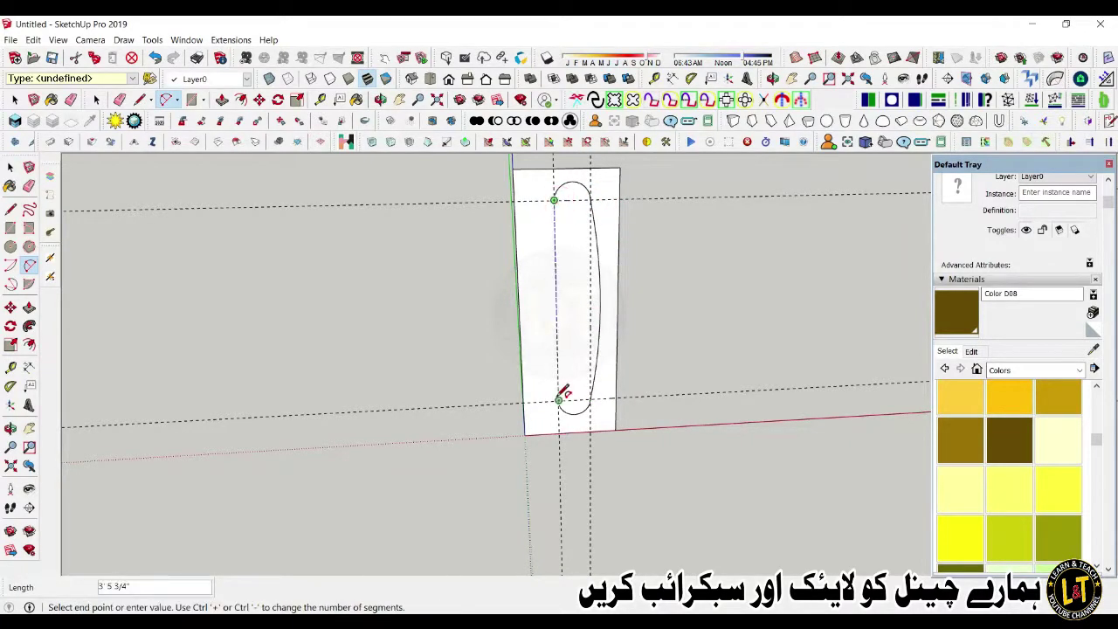
pyautogui.click(558, 401)
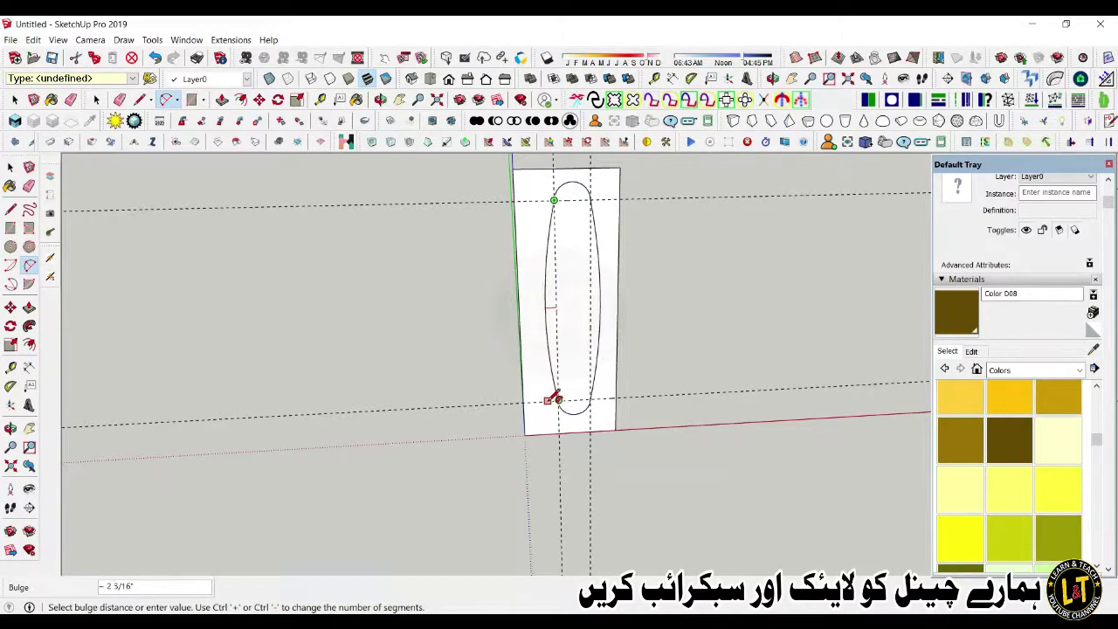
pyautogui.click(554, 392)
pyautogui.press('space')
# - Erase the guides and the surrounding rectangle, keeping only the rounded profile face
pyautogui.scroll(-2, 572, 402)
pyautogui.moveTo(580, 408)
pyautogui.mouseDown(button='middle')
pyautogui.moveTo(641, 437)
pyautogui.moveTo(746, 452)
pyautogui.moveTo(499, 394)
pyautogui.moveTo(549, 485)
pyautogui.moveTo(454, 431)
pyautogui.moveTo(568, 367)
pyautogui.moveTo(560, 405)
pyautogui.mouseUp(button='middle')
pyautogui.scroll(2, 594, 358)
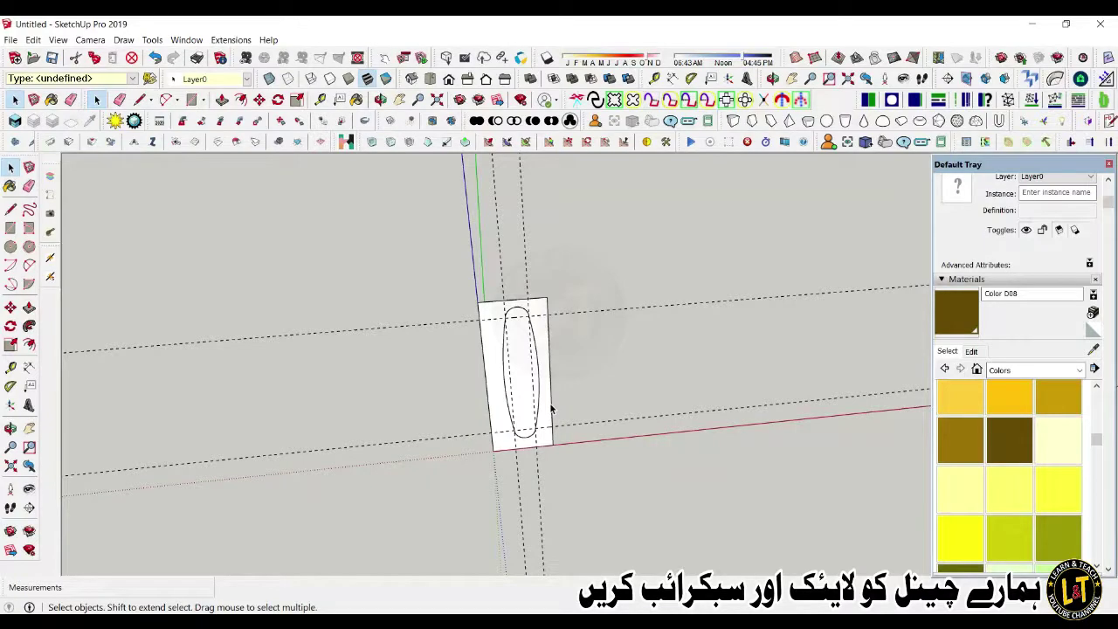
pyautogui.press('e')
pyautogui.moveTo(570, 306)
pyautogui.mouseDown()
pyautogui.moveTo(496, 298)
pyautogui.moveTo(480, 386)
pyautogui.mouseUp()
pyautogui.click(490, 447)
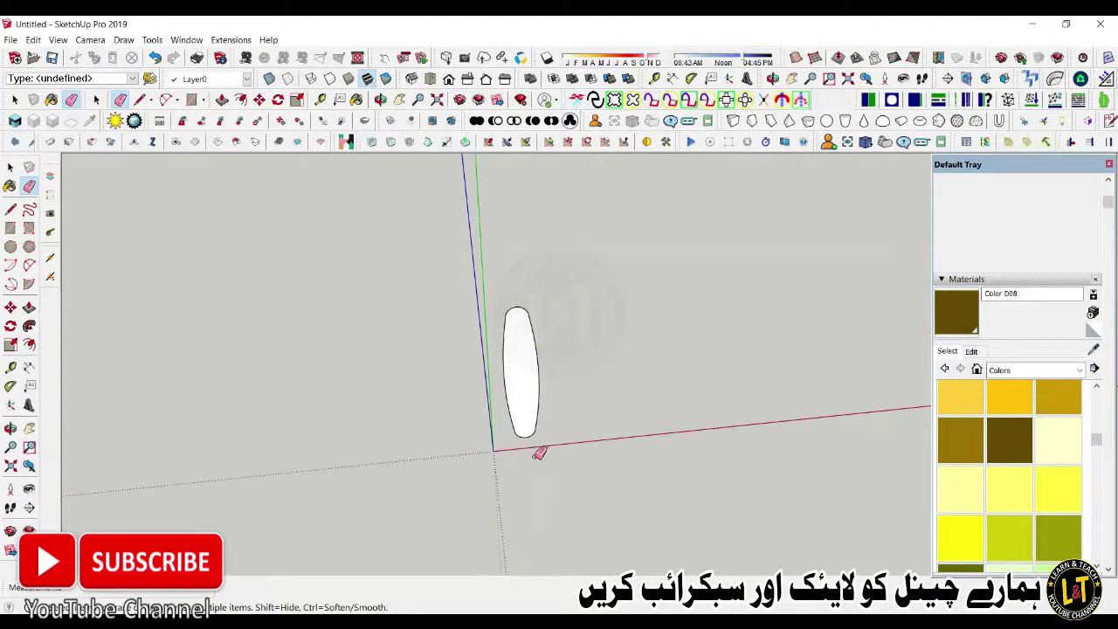
# - Draw a horizontal circle centred on the origin with a radius of about 1' 2 3/16" and set it to 200 segments
pyautogui.press('c')
pyautogui.click(494, 450)
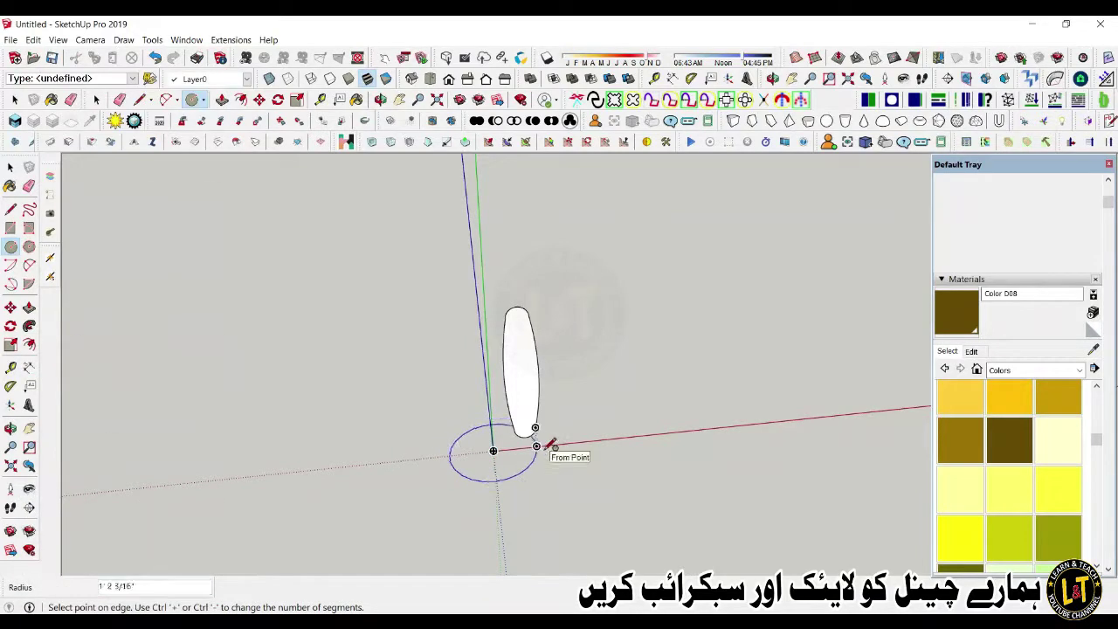
pyautogui.click(545, 449)
pyautogui.press('space')
pyautogui.scroll(2, 534, 449)
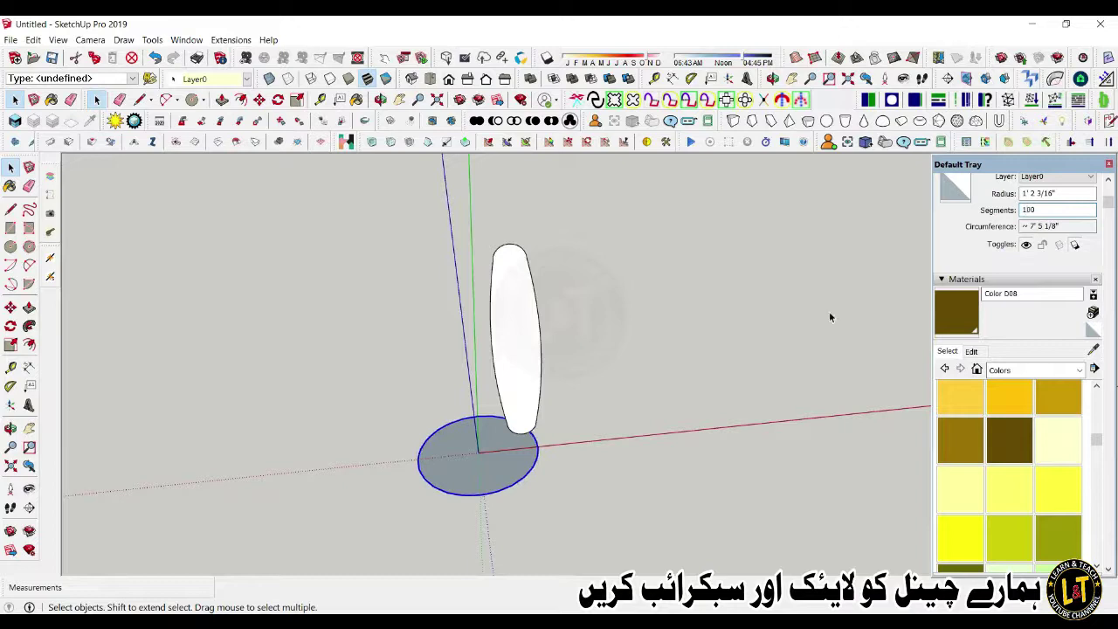
pyautogui.click(1044, 211)
# - Weld the outline edges of the rounded profile into a single polyline
pyautogui.click(521, 411)
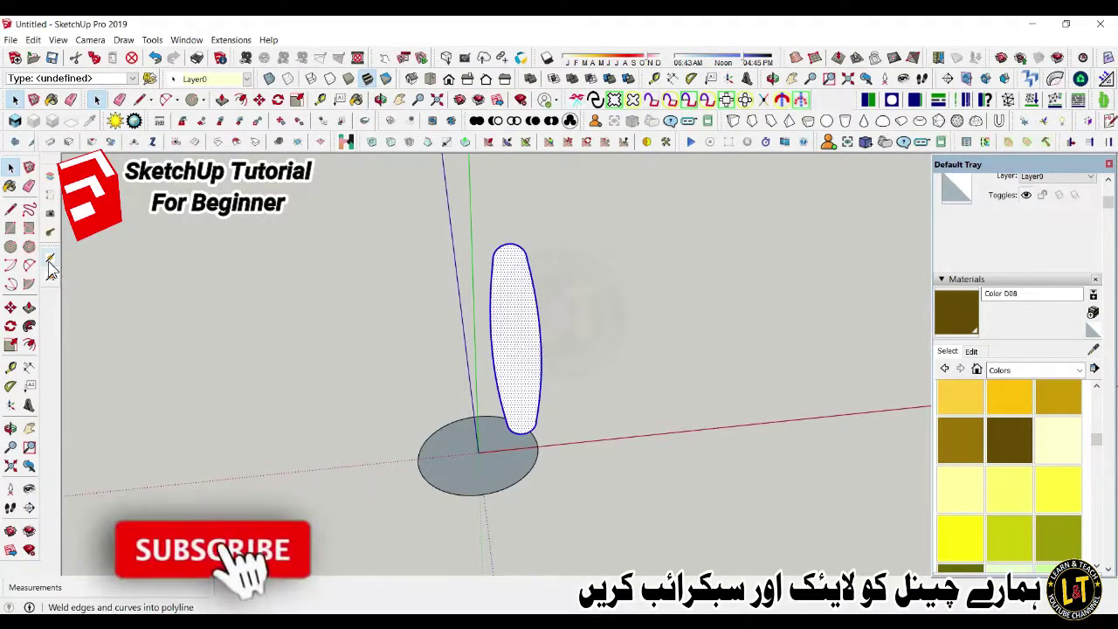
pyautogui.click(49, 263)
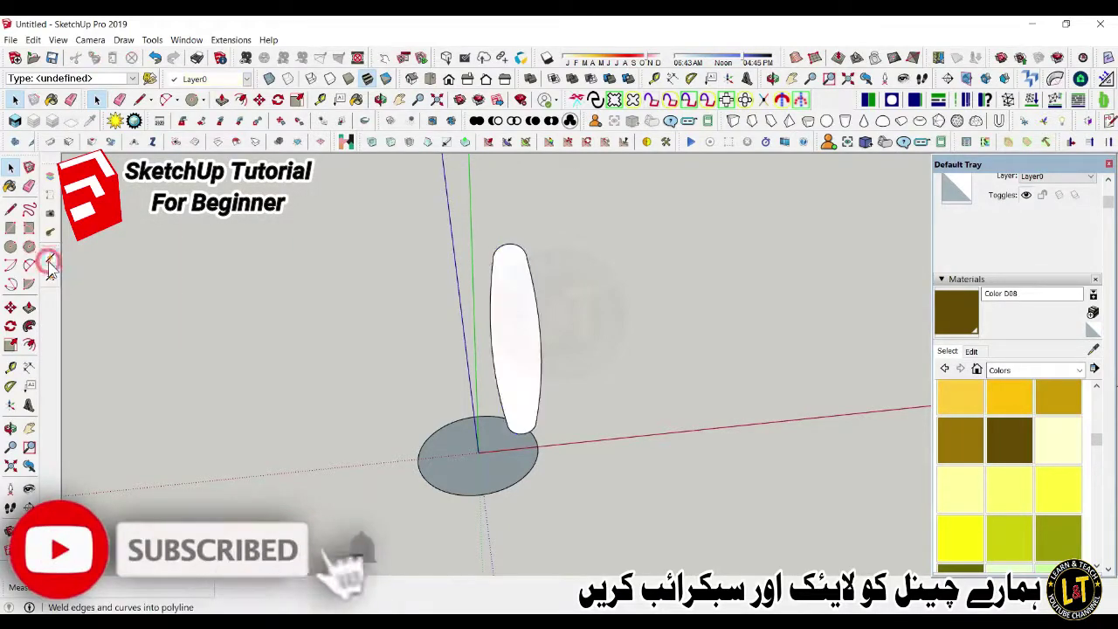
pyautogui.click(496, 379)
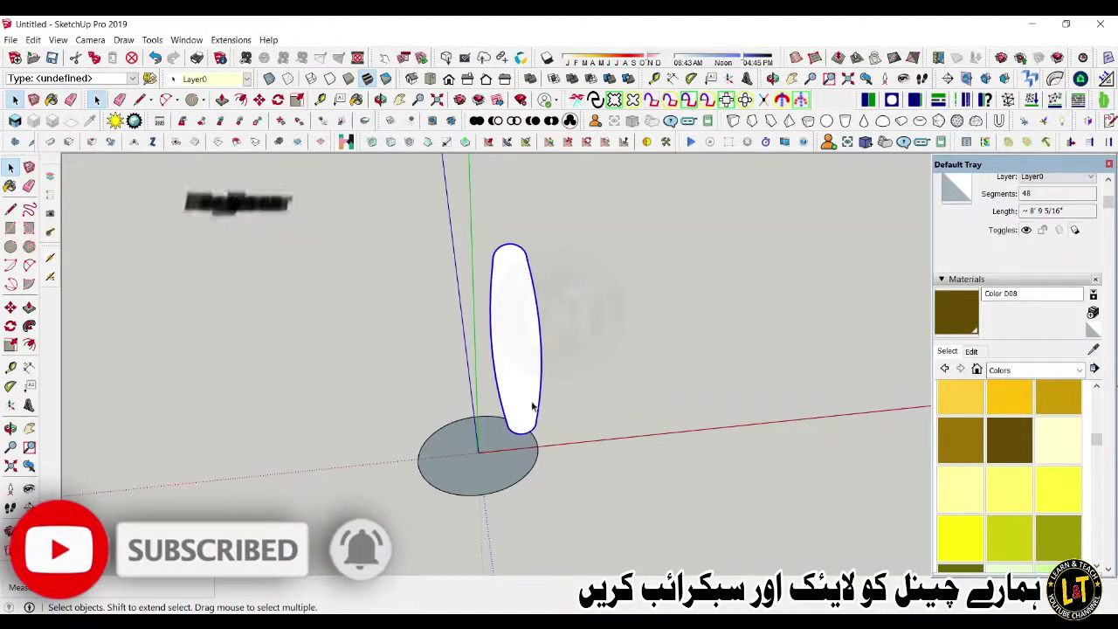
# - Sweep the rounded profile around the circle with Follow Me to form the hollow vase body
pyautogui.click(514, 487)
pyautogui.click(29, 326)
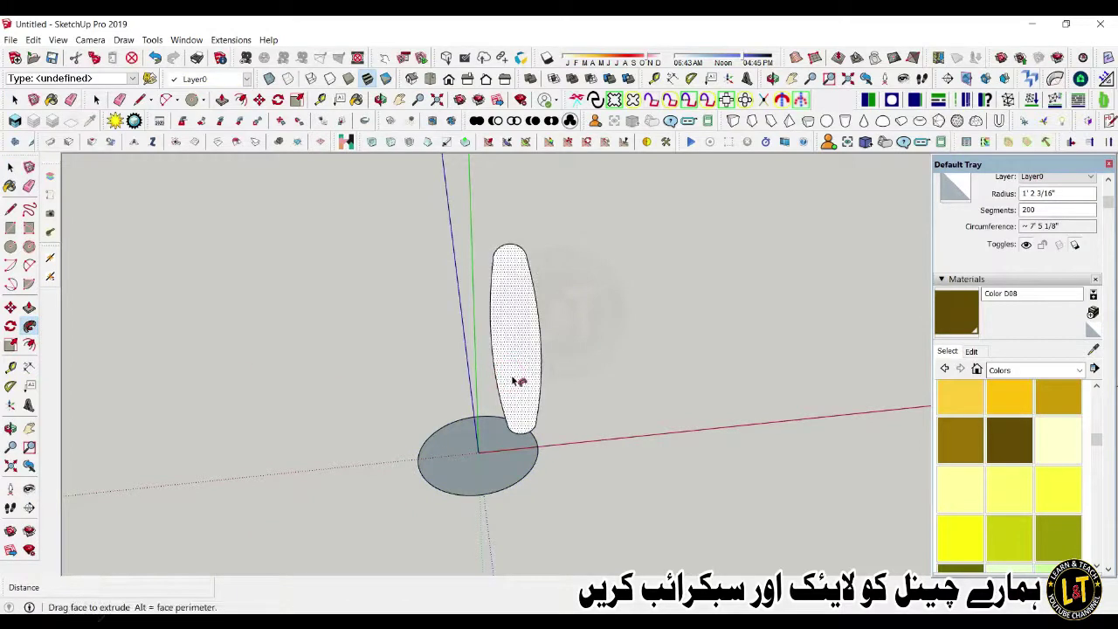
pyautogui.click(528, 472)
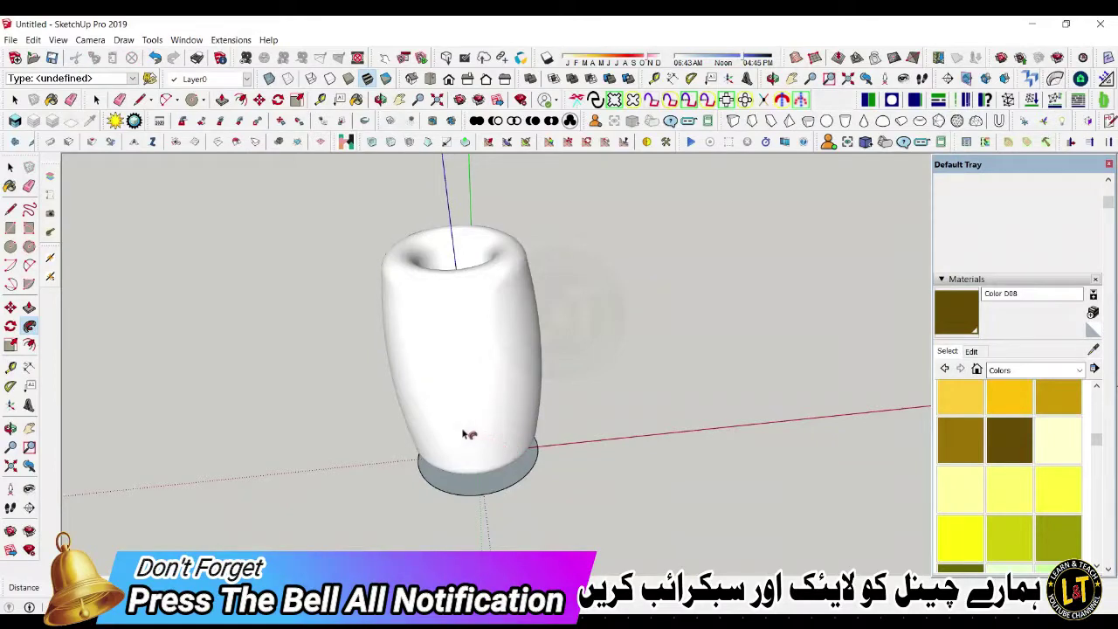
# - Erase the path circle beneath the vase
pyautogui.moveTo(454, 374); pyautogui.dragTo(379, 349, button='middle')
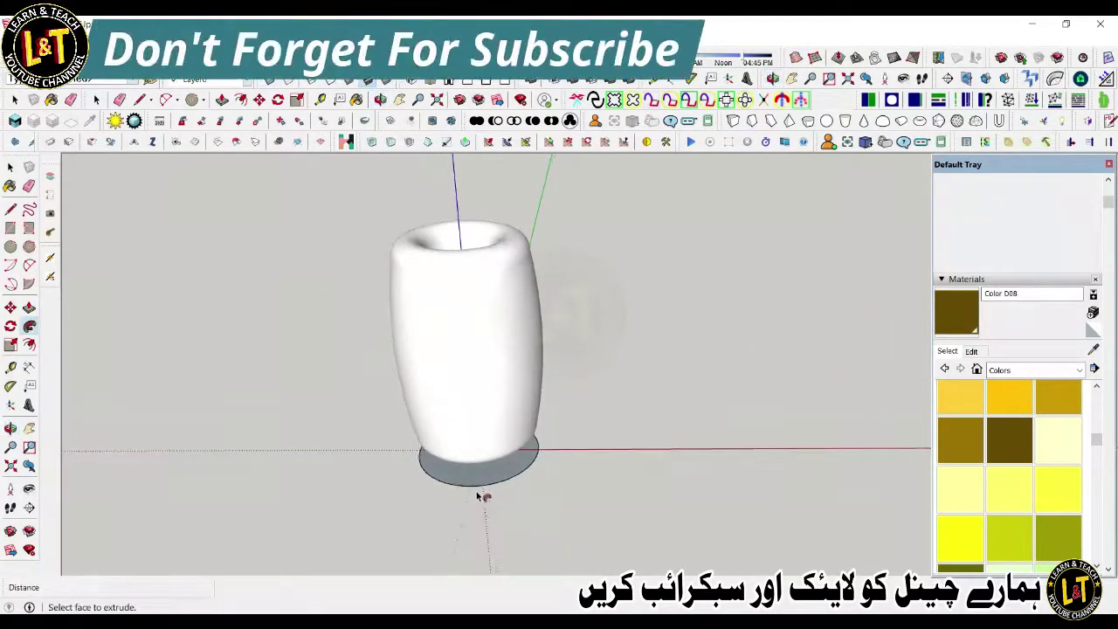
pyautogui.scroll(3, 471, 471)
pyautogui.moveTo(461, 456); pyautogui.dragTo(474, 481, button='middle')
pyautogui.press('e')
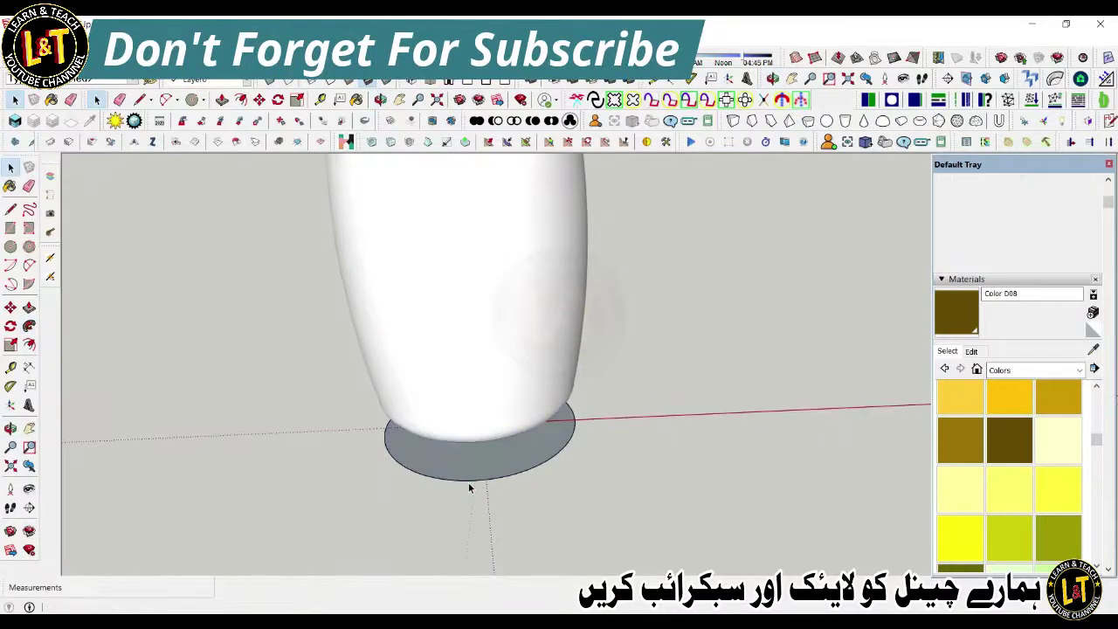
pyautogui.moveTo(482, 480)
pyautogui.mouseDown()
pyautogui.moveTo(506, 473)
pyautogui.moveTo(475, 516)
pyautogui.mouseUp()
pyautogui.moveTo(474, 516); pyautogui.dragTo(454, 532, button='middle')
pyautogui.scroll(-4, 454, 524)
pyautogui.press('space')
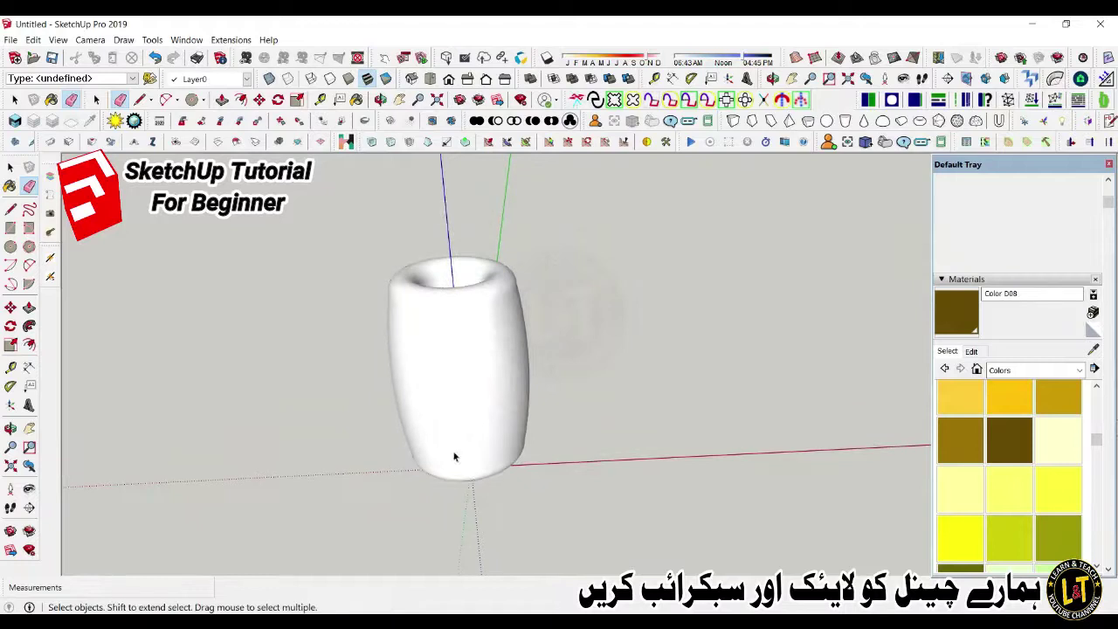
# - Try to stretch the whole vase along the blue axis by a factor of about 1.41
pyautogui.tripleClick(458, 416)
pyautogui.moveTo(457, 417); pyautogui.dragTo(382, 382, button='middle')
pyautogui.press('s')
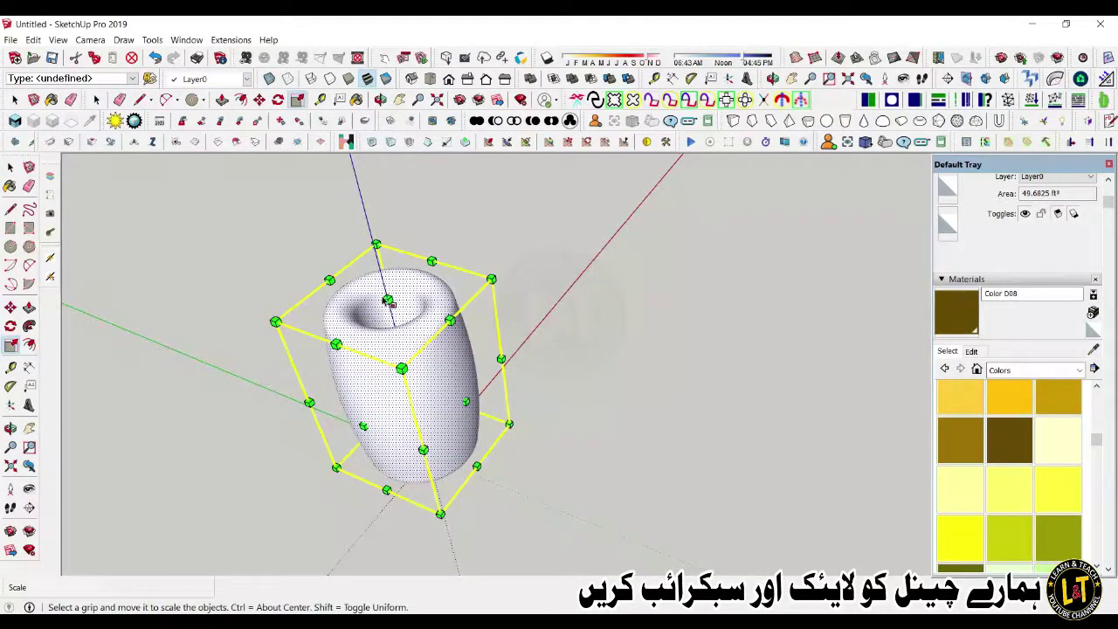
pyautogui.moveTo(361, 229); pyautogui.dragTo(366, 219)
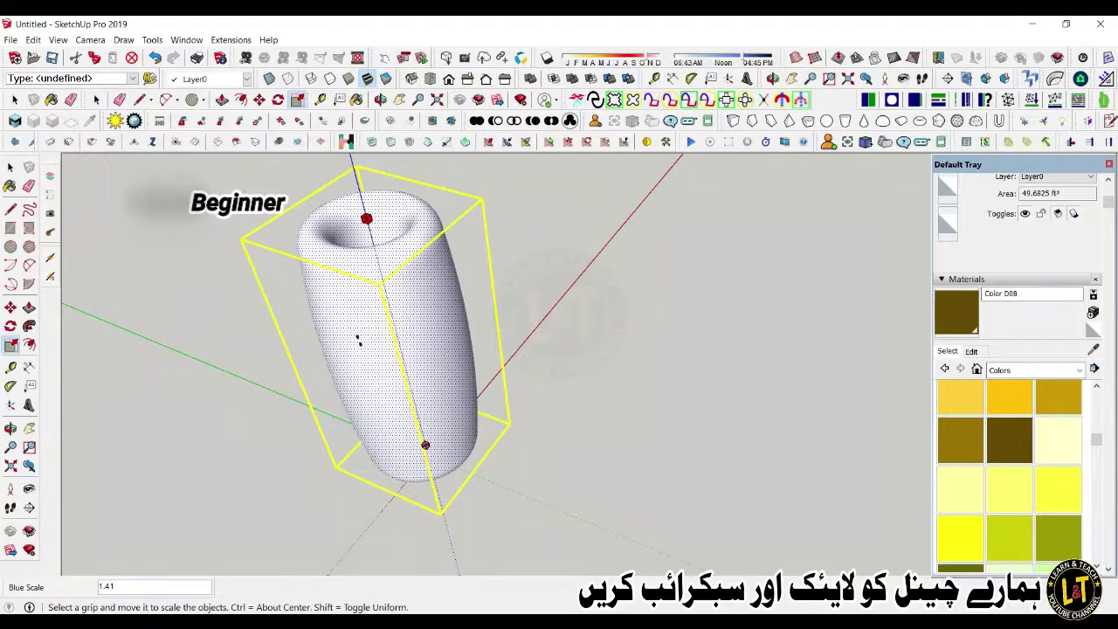
pyautogui.press('Escape')
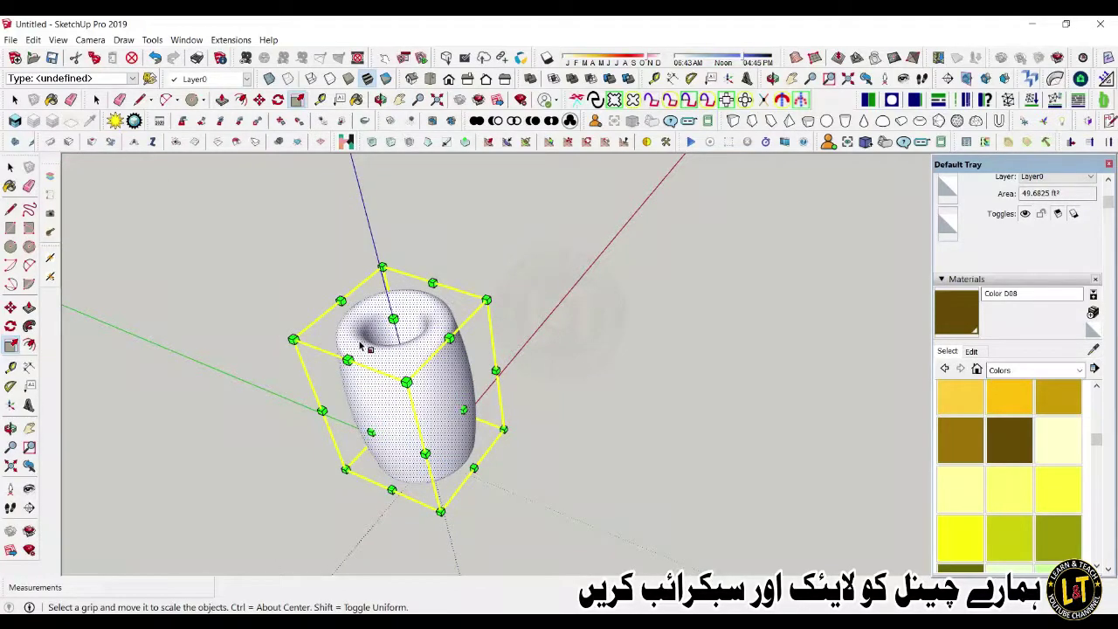
pyautogui.press('space')
pyautogui.click(538, 449)
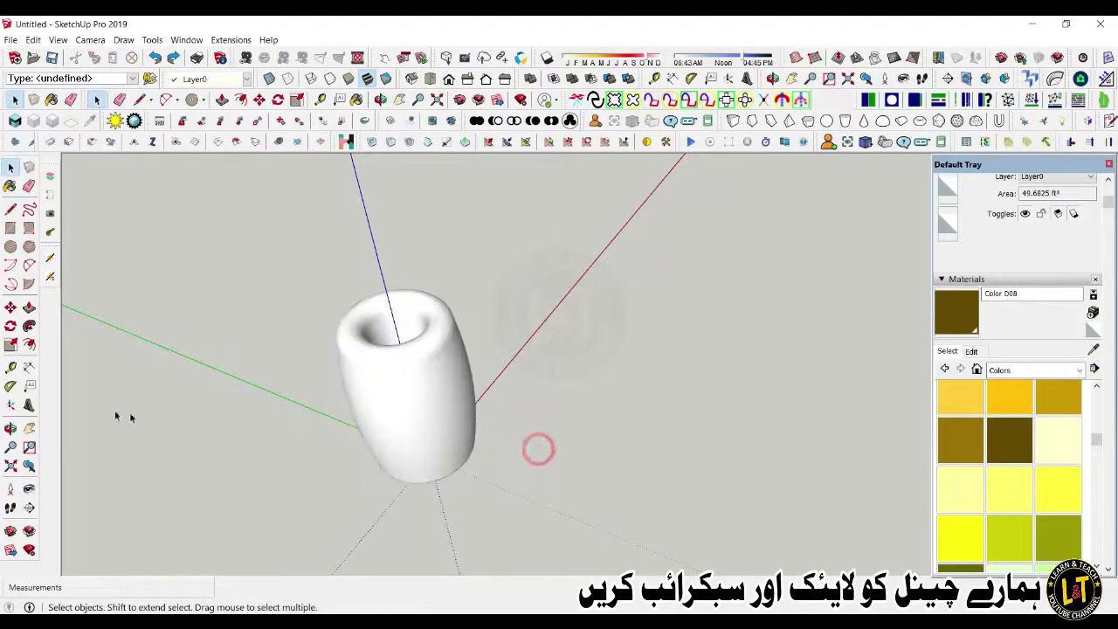
pyautogui.click(13, 368)
pyautogui.click(432, 480)
# - Place one torus-foot component on the ground beside the white vase
pyautogui.press('o')
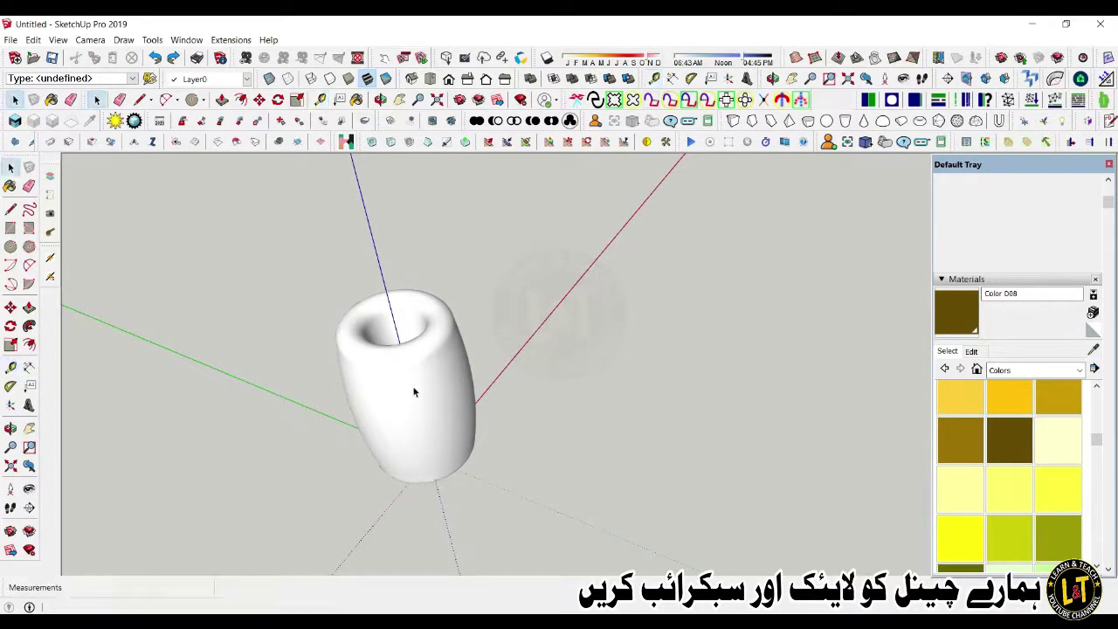
pyautogui.moveTo(417, 410); pyautogui.dragTo(553, 315)
pyautogui.press('space')
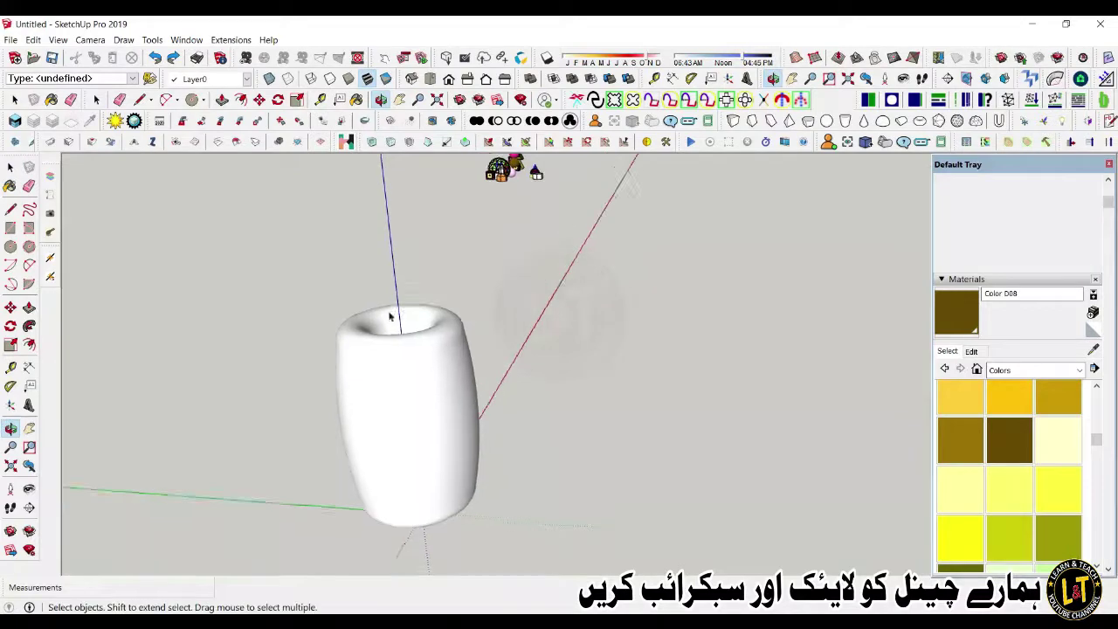
pyautogui.scroll(-3, 274, 294)
pyautogui.click(968, 133)
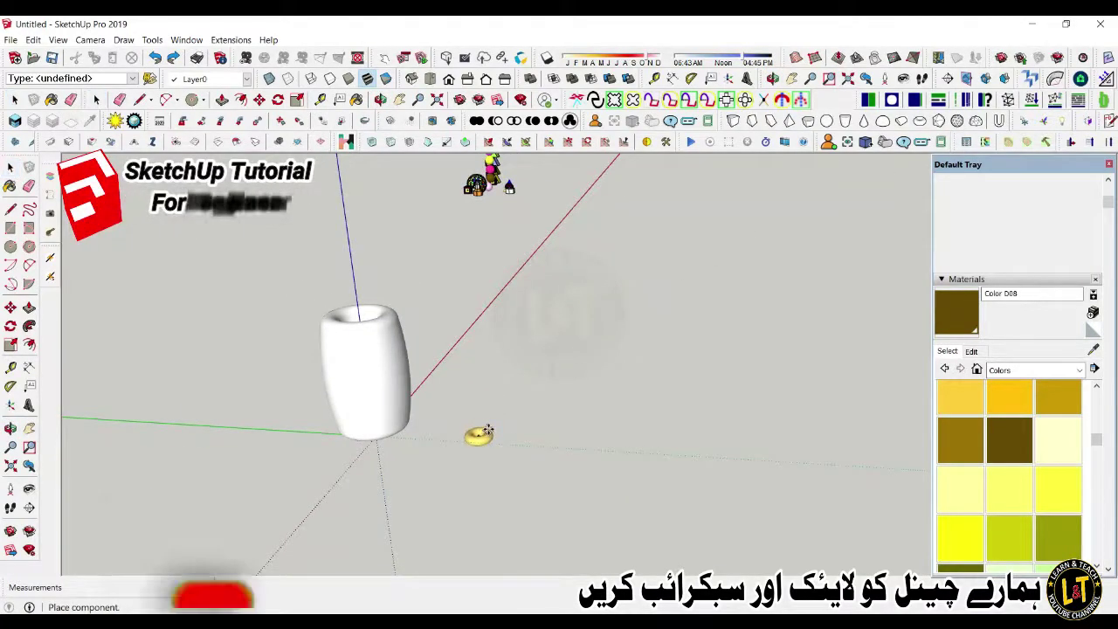
pyautogui.click(472, 439)
pyautogui.scroll(1, 469, 449)
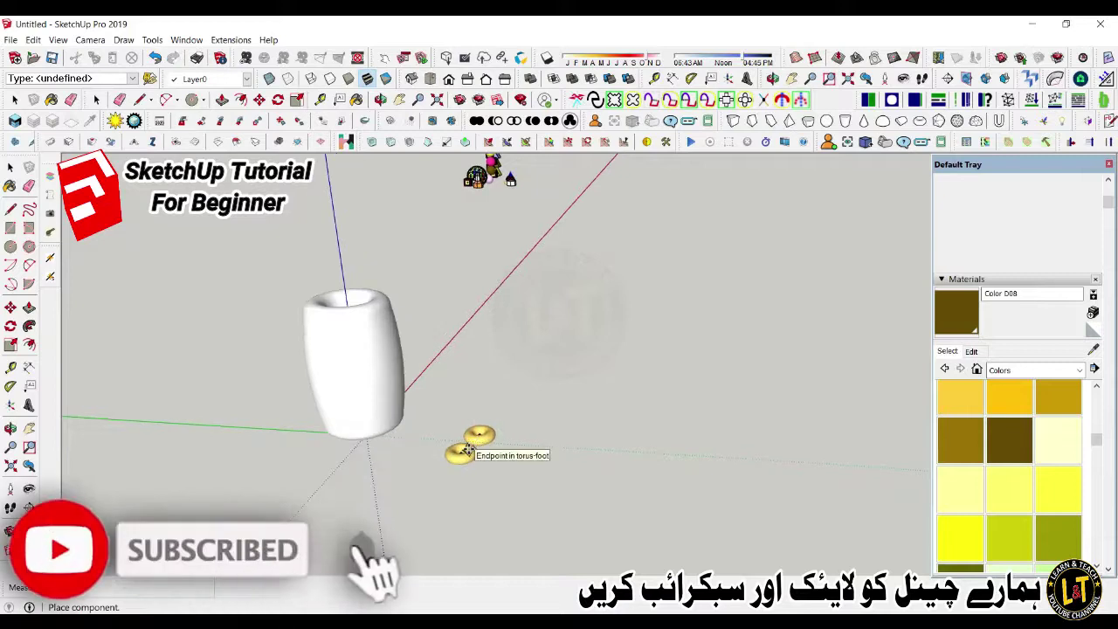
pyautogui.press('Escape')
# - Enlarge the torus and stretch it along the blue axis into a tall hollow vase about as high as the white one
pyautogui.click(474, 441)
pyautogui.press('s')
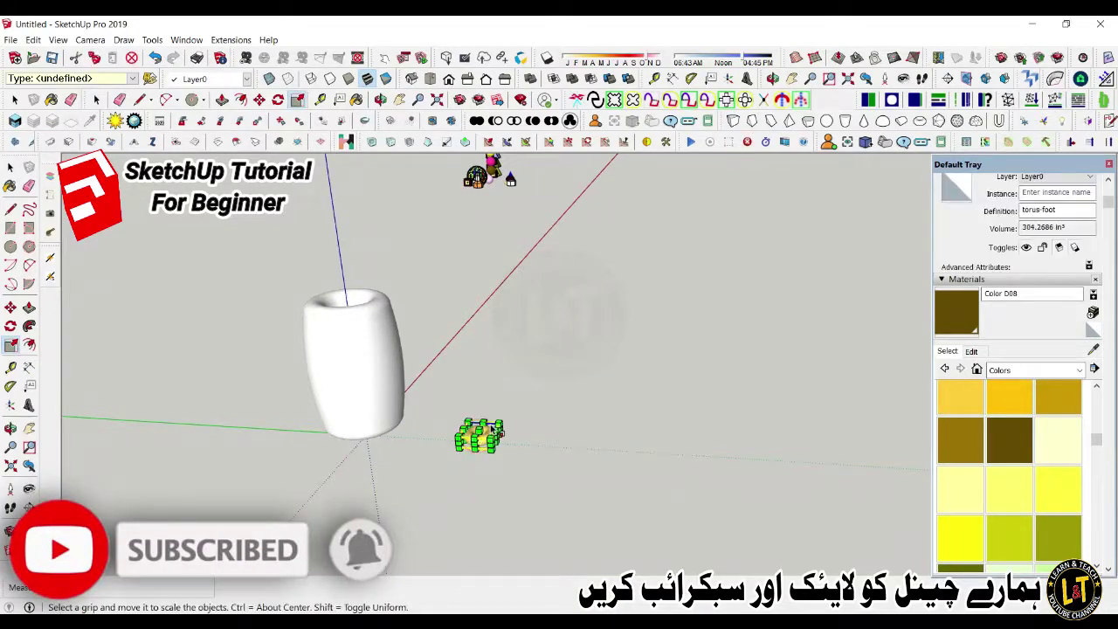
pyautogui.moveTo(479, 422); pyautogui.dragTo(505, 321)
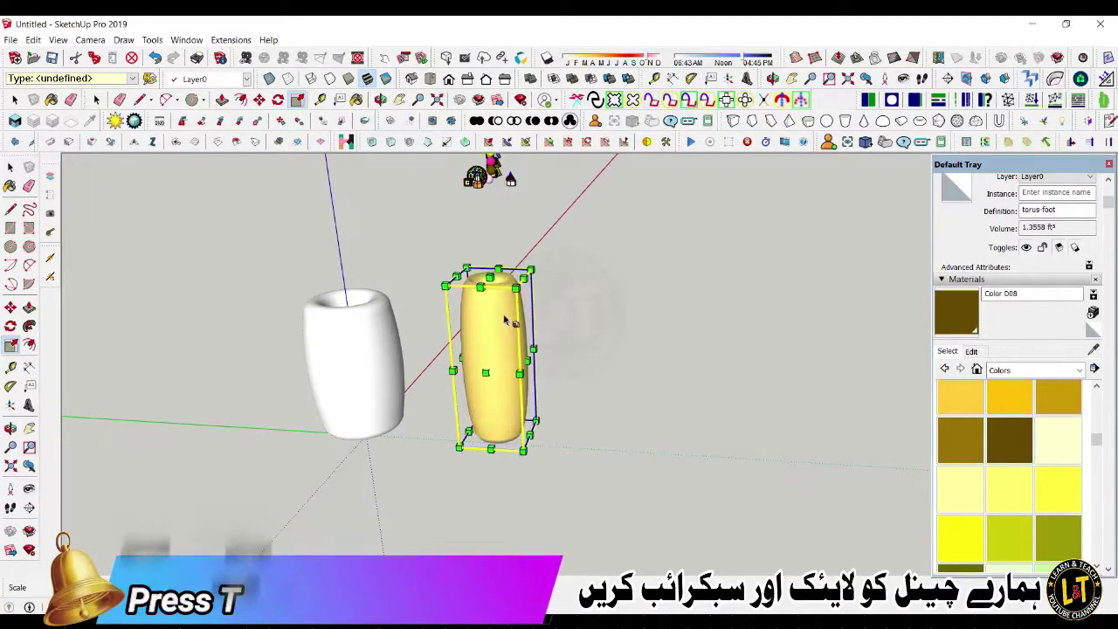
pyautogui.scroll(2, 503, 310)
pyautogui.click(487, 281)
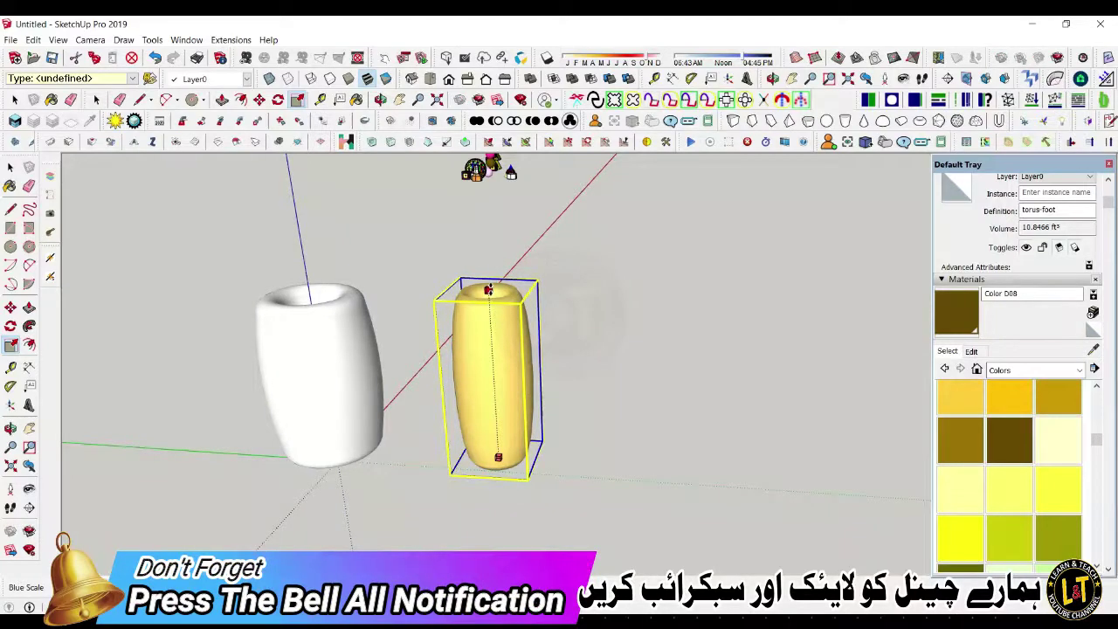
pyautogui.press('space')
pyautogui.click(594, 378)
pyautogui.moveTo(531, 392); pyautogui.dragTo(519, 457, button='middle')
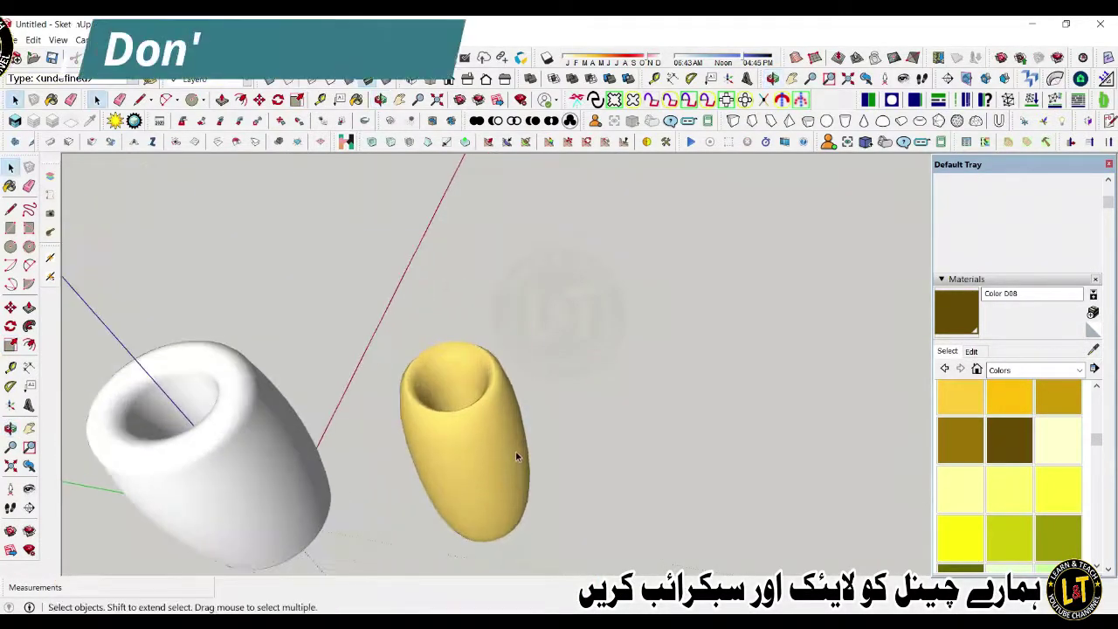
pyautogui.moveTo(524, 392); pyautogui.dragTo(530, 353, button='middle')
pyautogui.moveTo(468, 401)
pyautogui.mouseDown(button='middle')
pyautogui.moveTo(440, 448)
pyautogui.moveTo(418, 400)
pyautogui.mouseUp(button='middle')
pyautogui.moveTo(363, 378); pyautogui.dragTo(399, 454, button='middle')
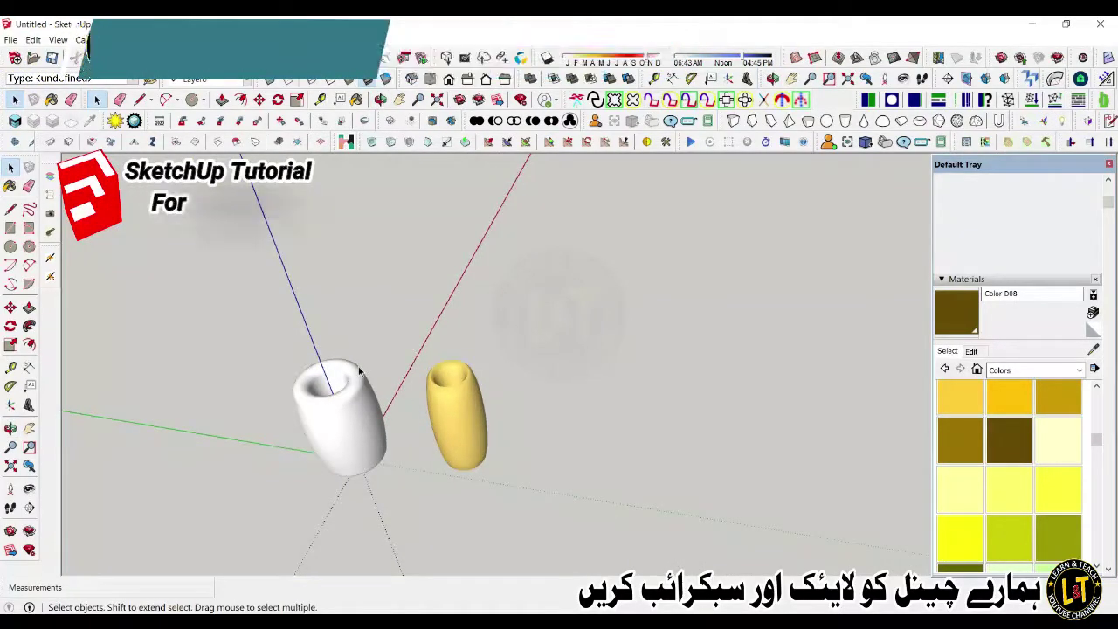